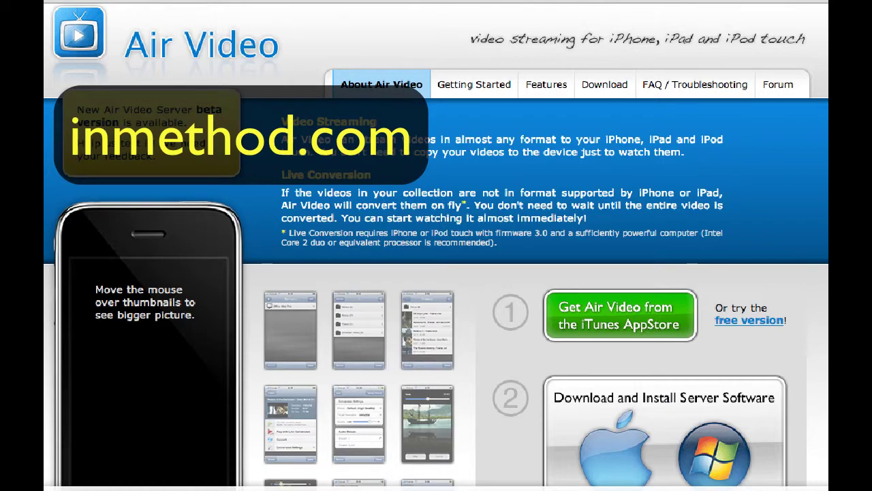
# - Scroll down the About Air Video page on inmethod.com to read about streaming and live conversion
pyautogui.scroll(-3, 436, 247)
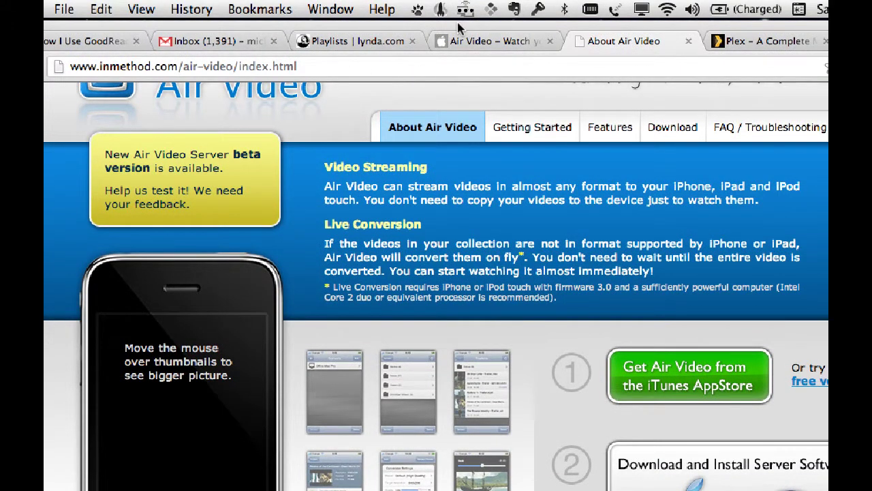
# - Open Air Video Server's Preferences from the menu bar and set Server Running to Yes
pyautogui.press('super+Tab')
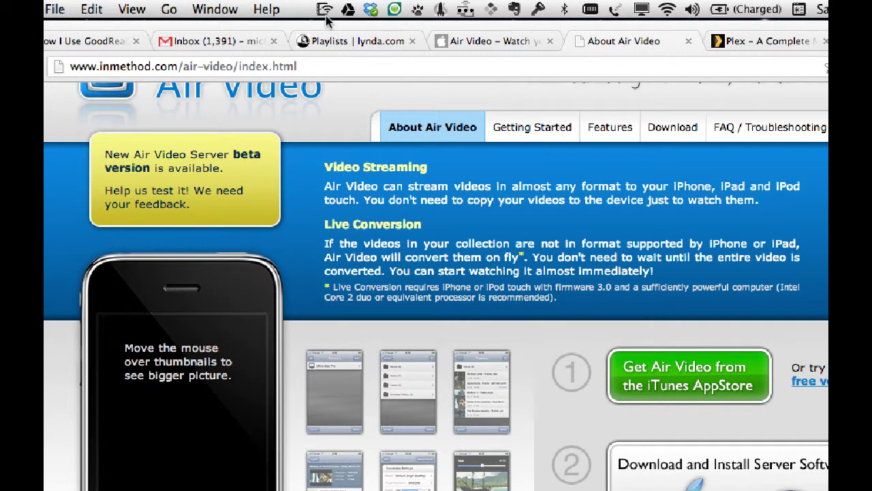
pyautogui.click(325, 10)
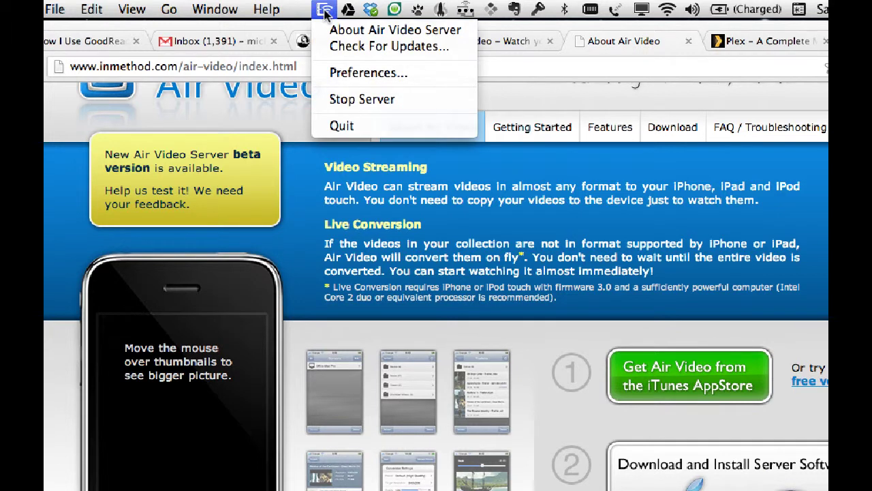
pyautogui.click(340, 73)
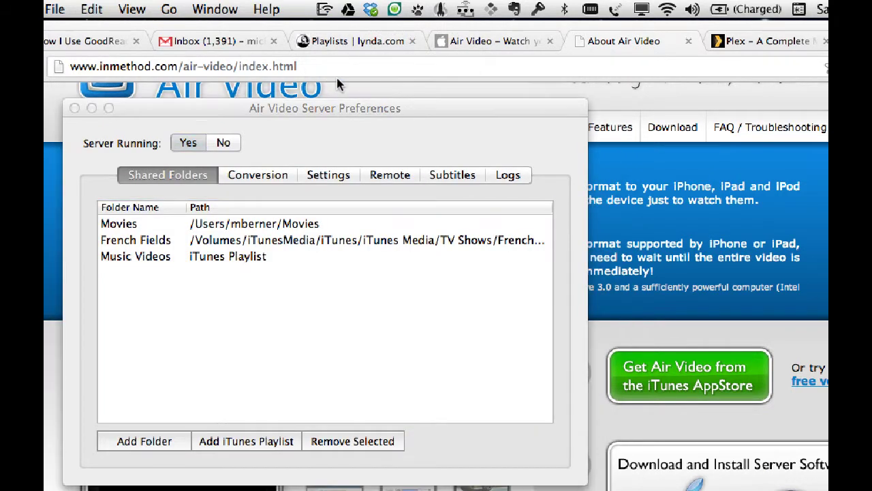
pyautogui.moveTo(216, 111); pyautogui.dragTo(281, 97)
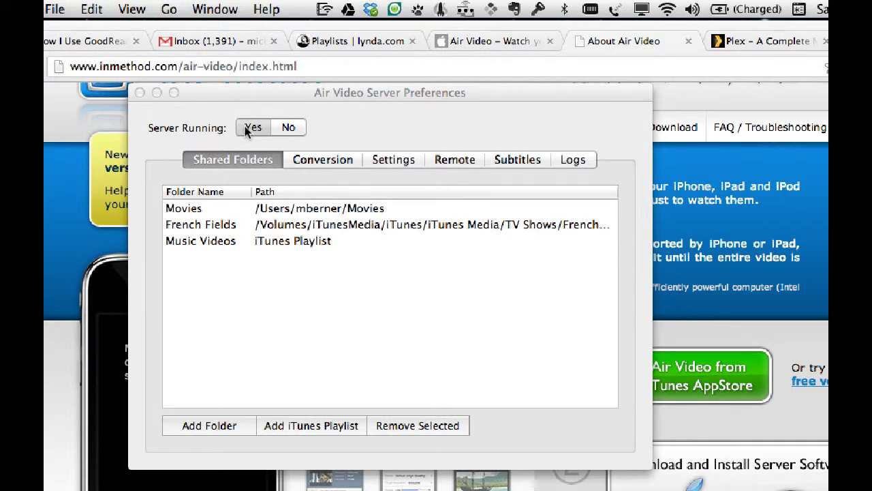
pyautogui.click(253, 128)
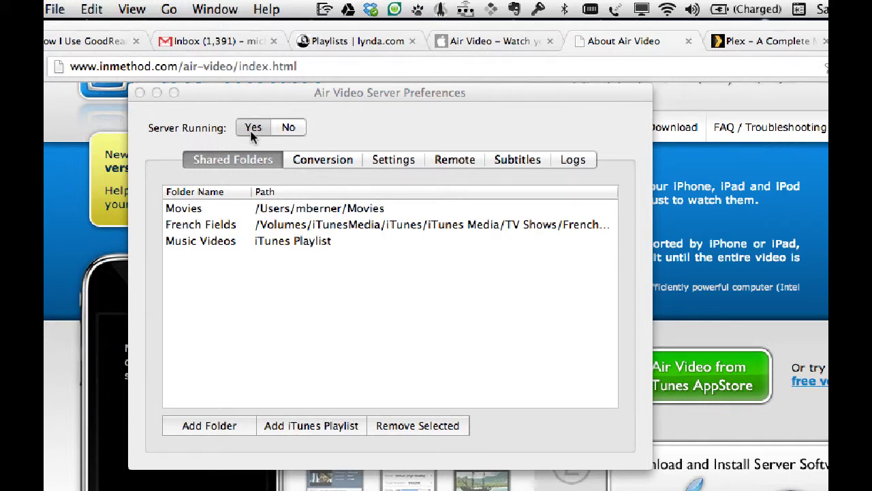
# - Add the Whodunnit folder from iTunes Media's TV Shows to the shared folders
pyautogui.click(199, 426)
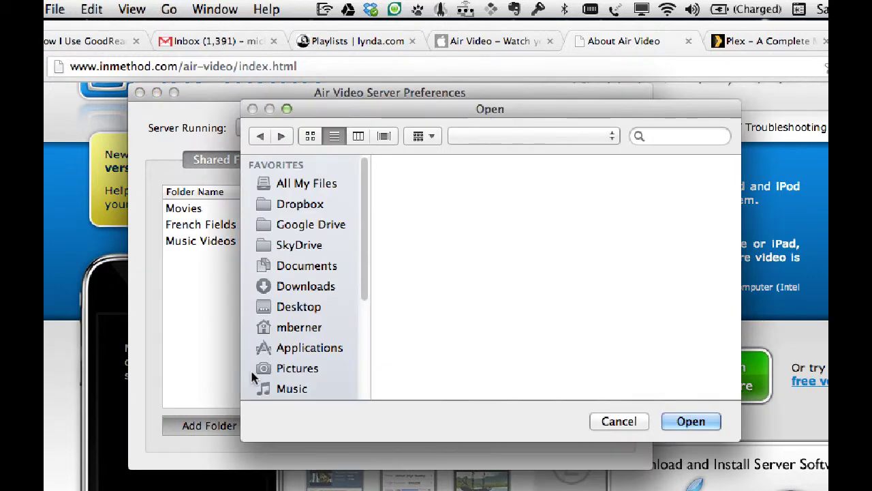
pyautogui.moveTo(542, 114); pyautogui.dragTo(641, 83)
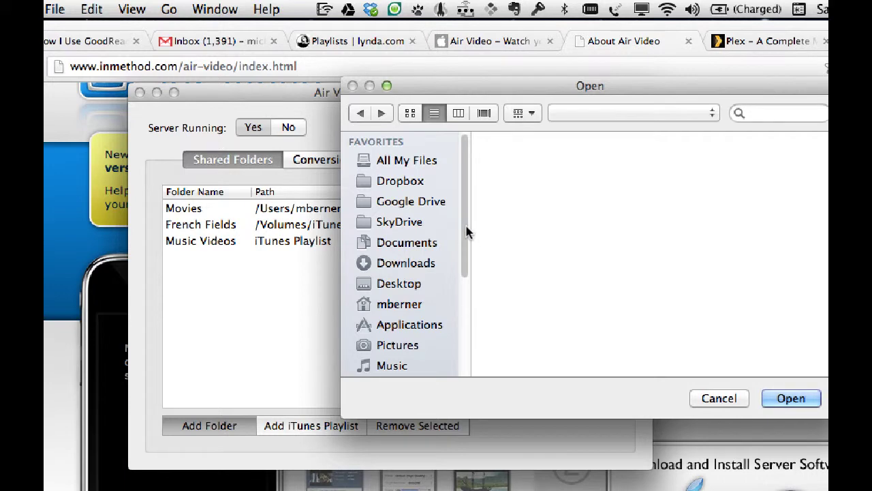
pyautogui.moveTo(463, 244); pyautogui.dragTo(467, 394)
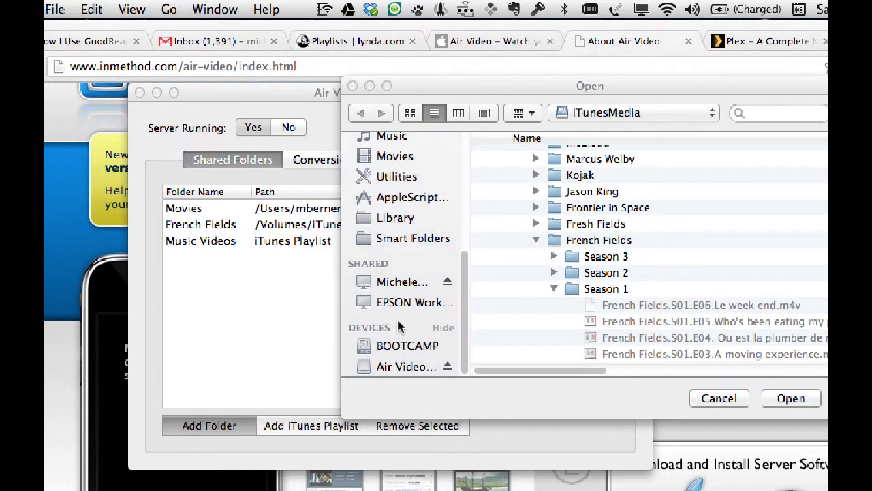
pyautogui.click(535, 239)
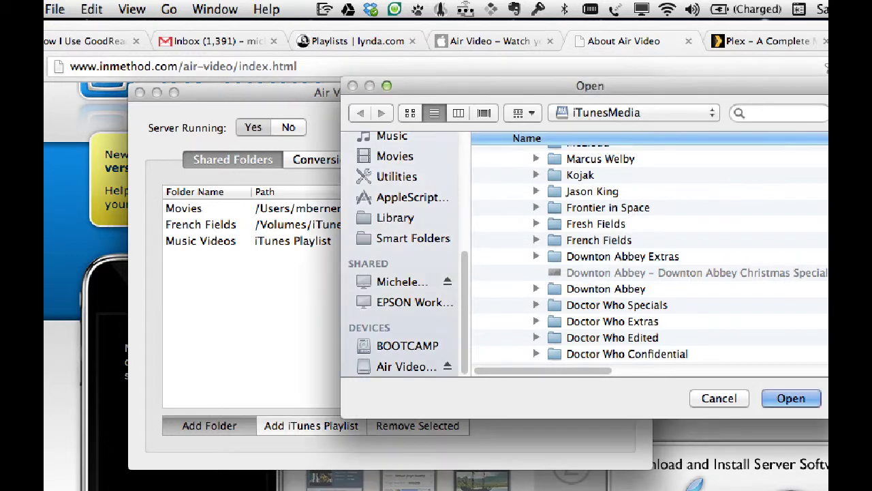
pyautogui.scroll(10, 761, 233)
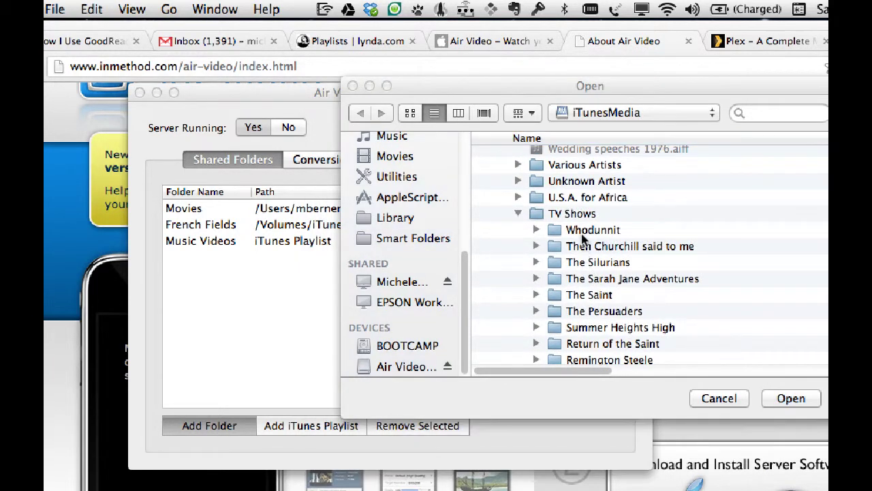
pyautogui.click(580, 230)
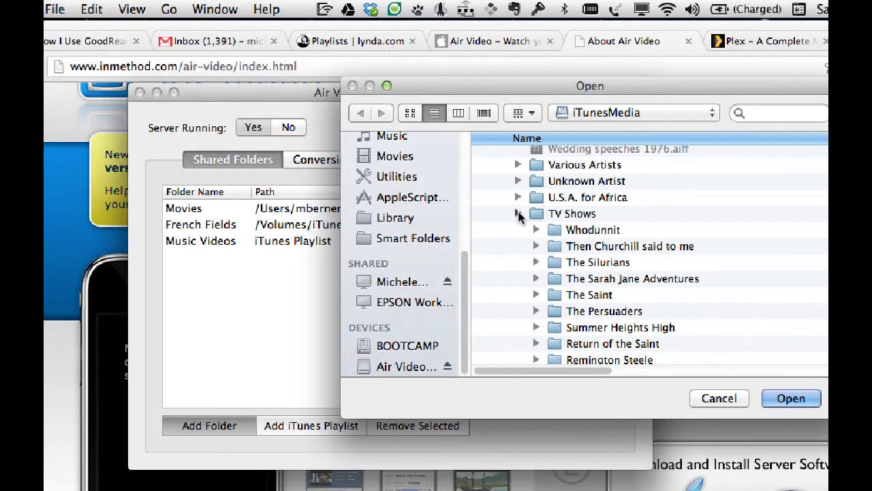
pyautogui.click(519, 214)
pyautogui.click(518, 213)
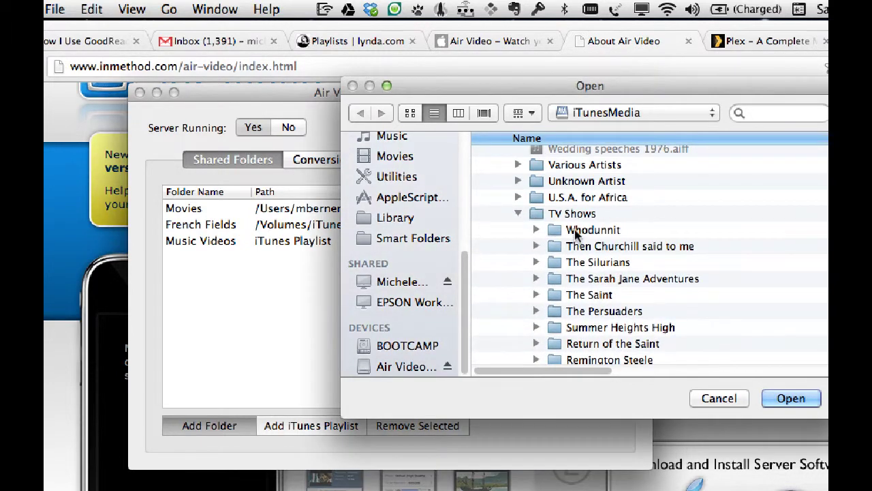
pyautogui.click(578, 232)
pyautogui.click(791, 399)
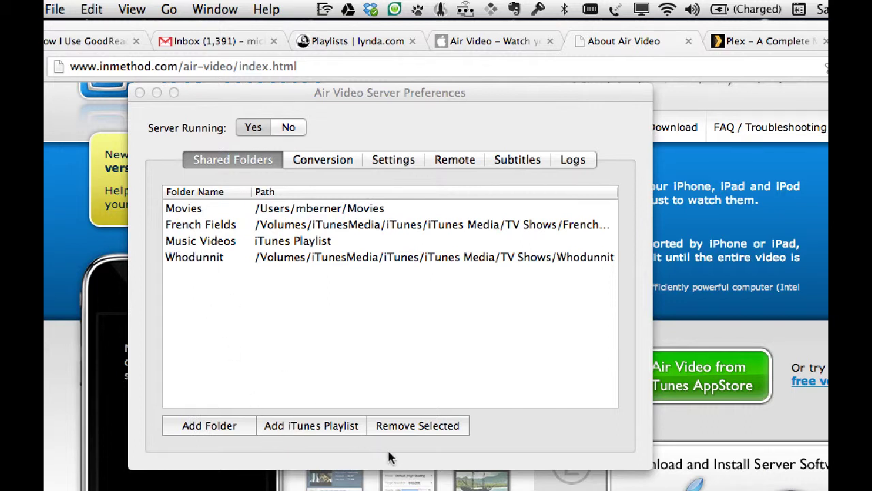
pyautogui.click(304, 426)
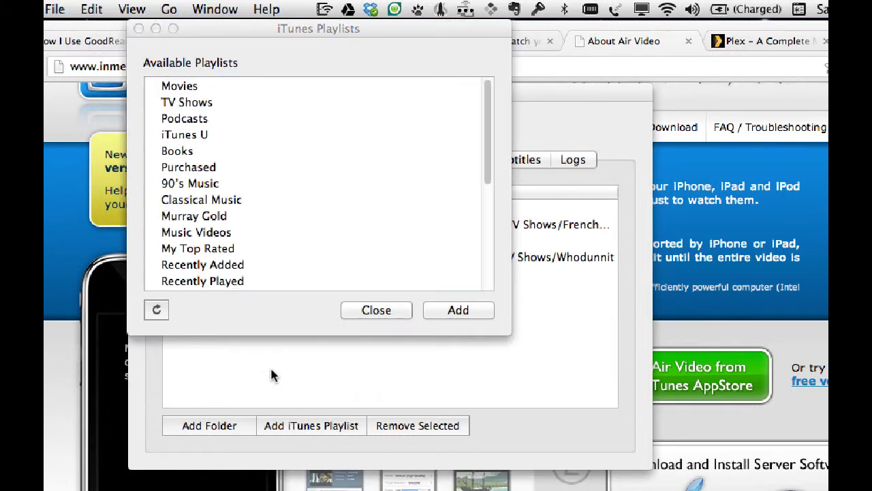
pyautogui.click(390, 311)
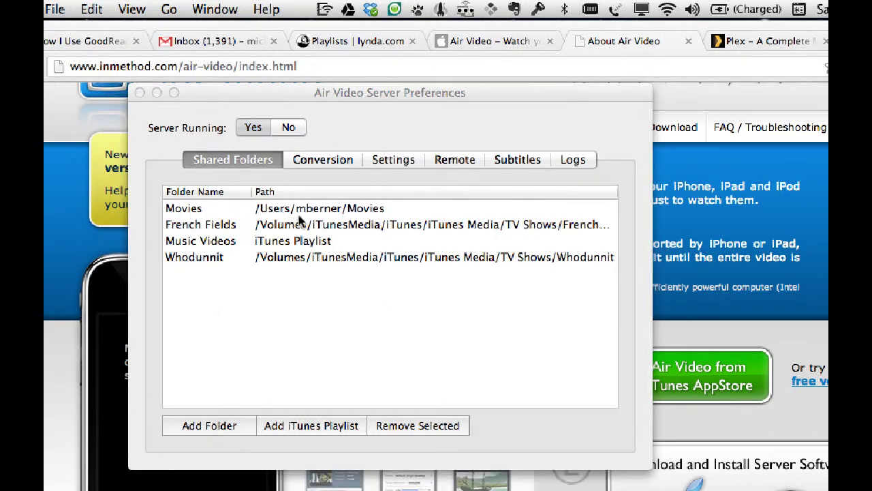
pyautogui.click(192, 426)
pyautogui.moveTo(365, 271); pyautogui.dragTo(366, 321)
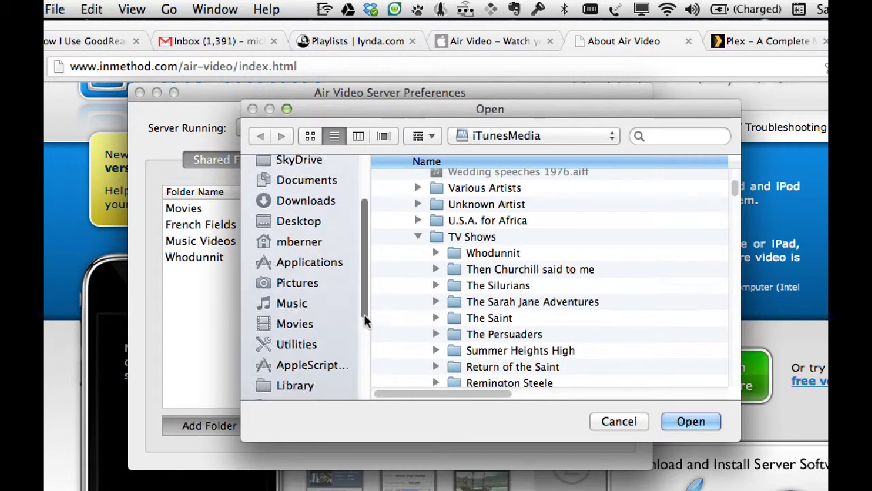
pyautogui.click(297, 303)
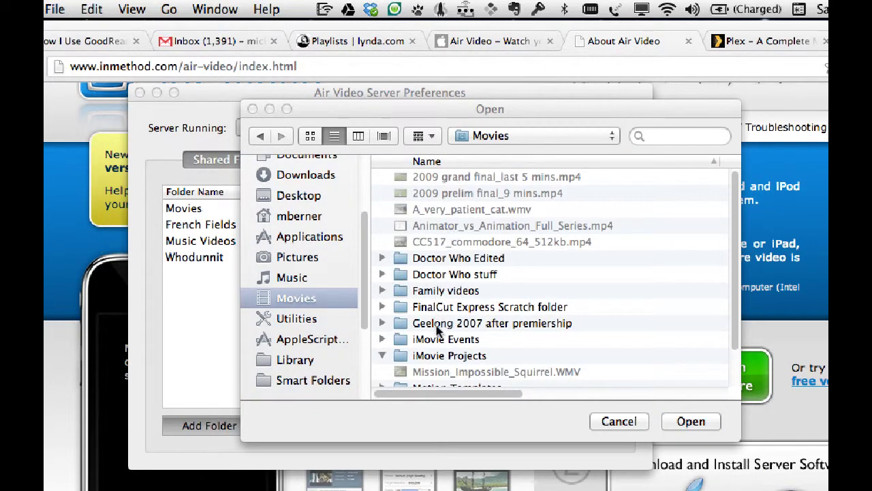
pyautogui.moveTo(734, 331); pyautogui.dragTo(735, 400)
pyautogui.click(625, 420)
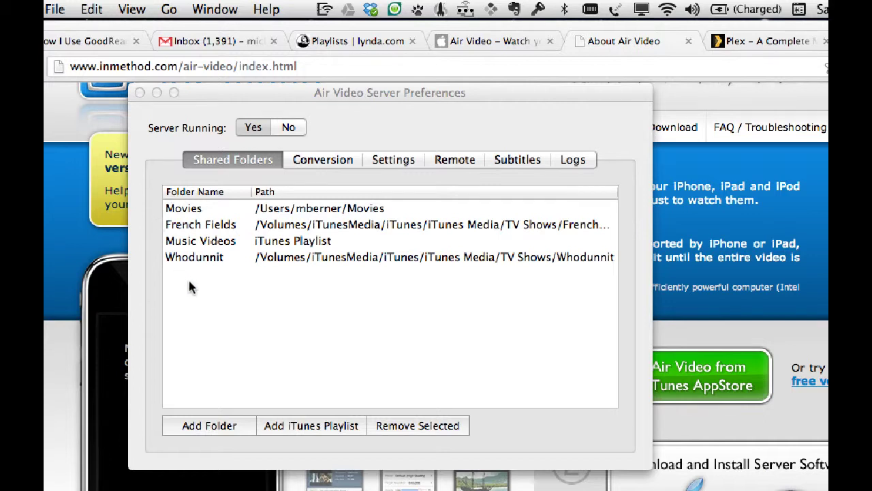
# - Check that the Conversion page shows no files converting, then view the server Settings
pyautogui.click(320, 163)
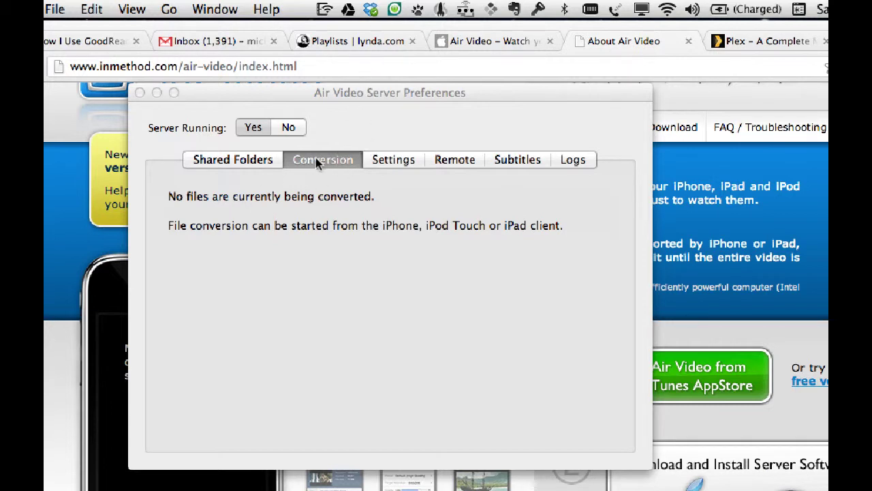
pyautogui.click(390, 161)
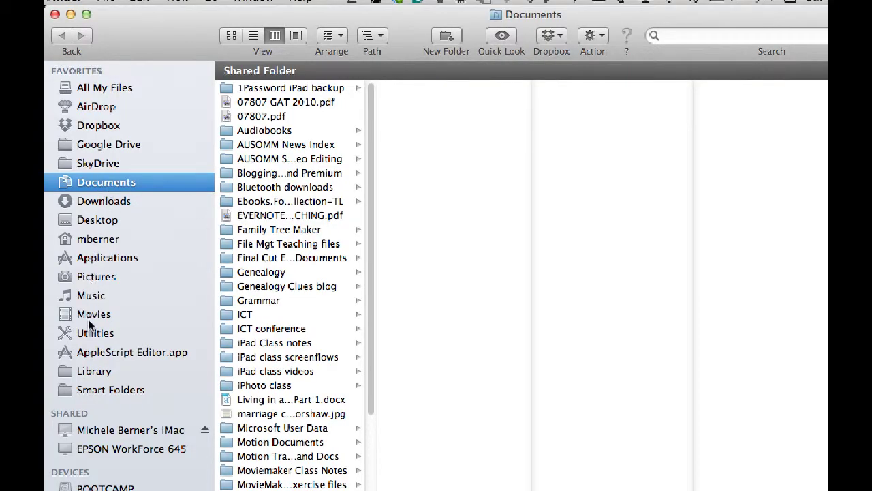
# - Create a new folder named 'Converted videos' inside Movies in Finder
pyautogui.click(97, 319)
pyautogui.rightClick(243, 322)
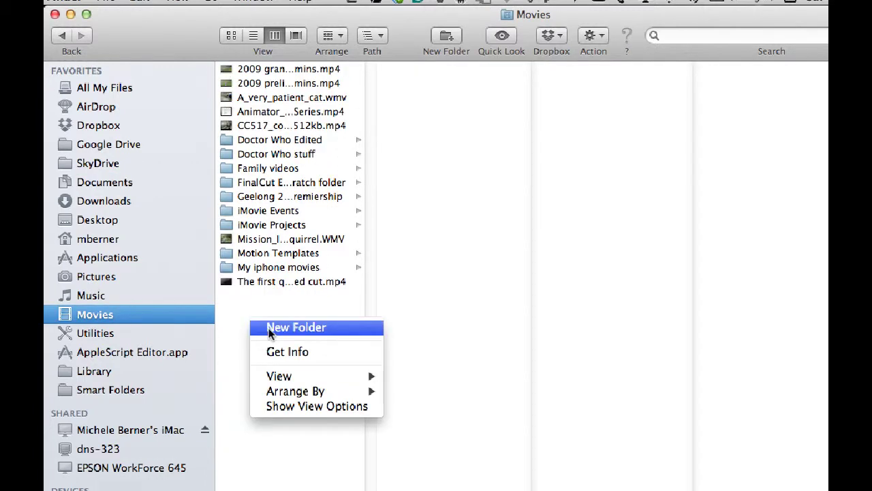
pyautogui.click(300, 330)
pyautogui.write('Co')
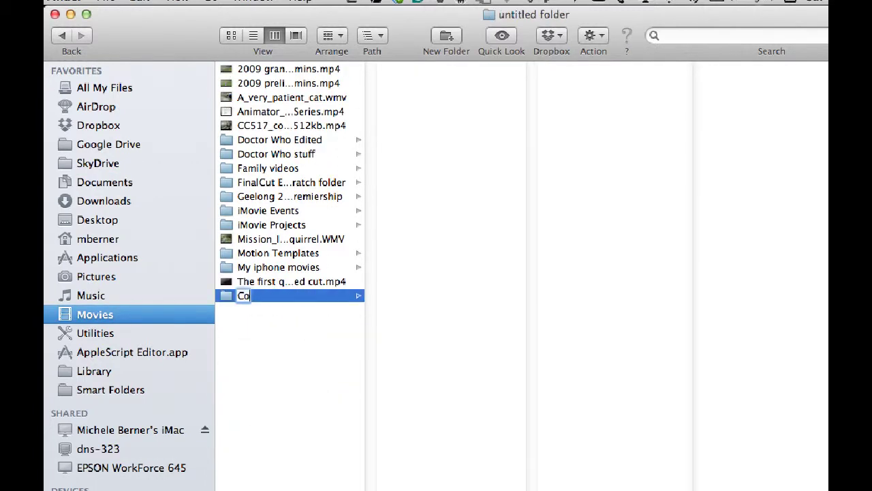
pyautogui.write('nverted videos')
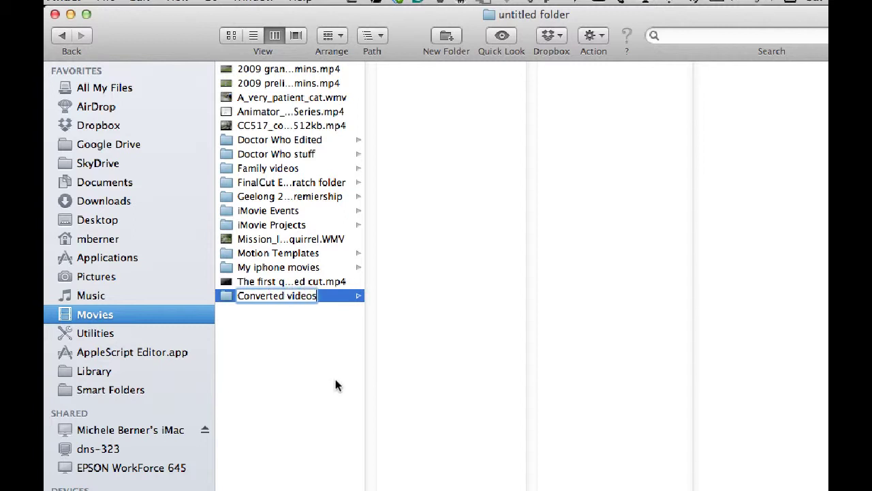
pyautogui.press('Return')
# - Set Movies/Converted videos as the destination folder for converted videos
pyautogui.click(55, 15)
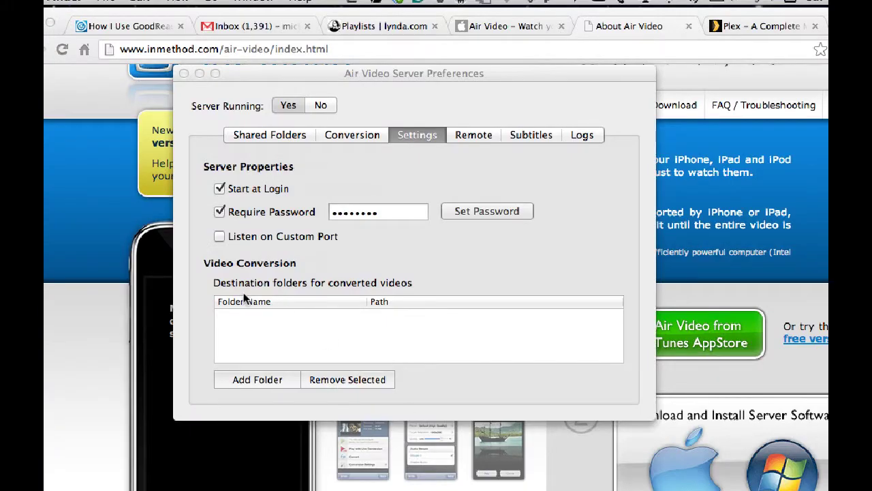
pyautogui.click(246, 377)
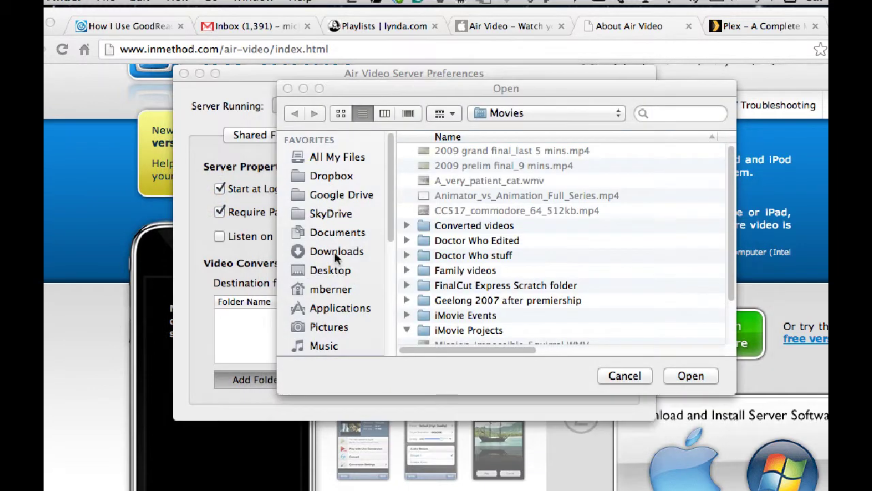
pyautogui.scroll(-3, 390, 232)
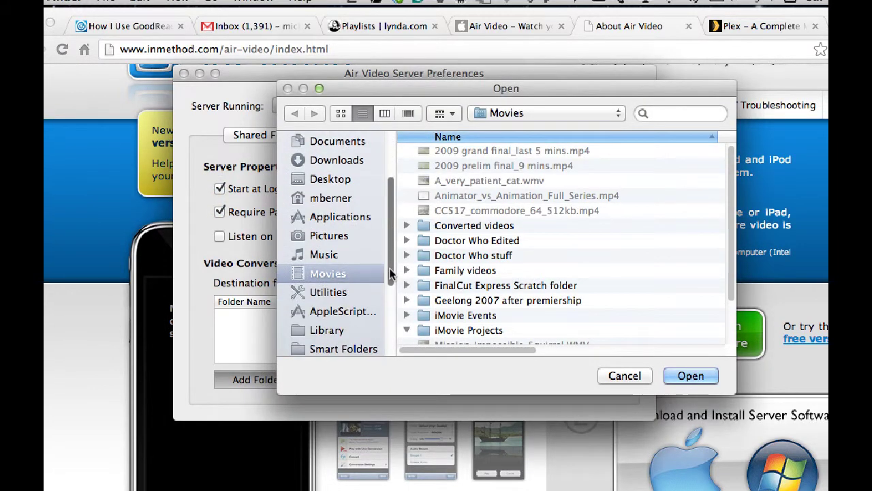
pyautogui.moveTo(734, 275); pyautogui.dragTo(740, 226)
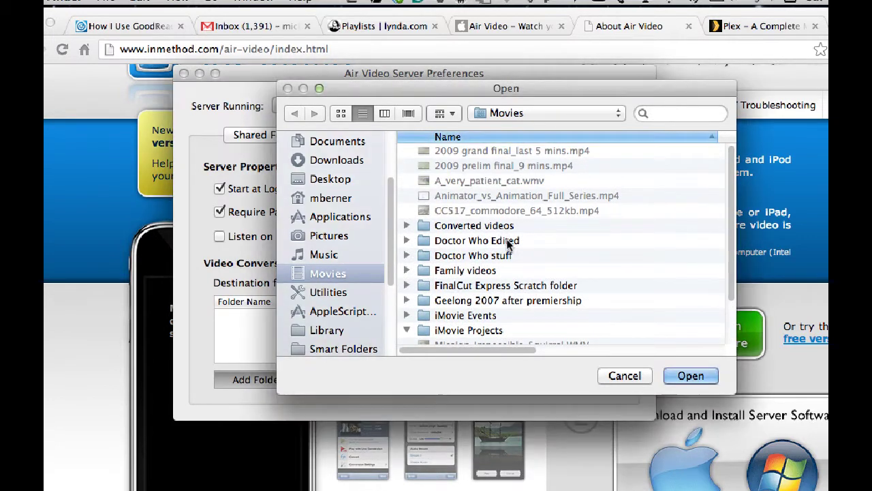
pyautogui.click(436, 226)
pyautogui.click(690, 375)
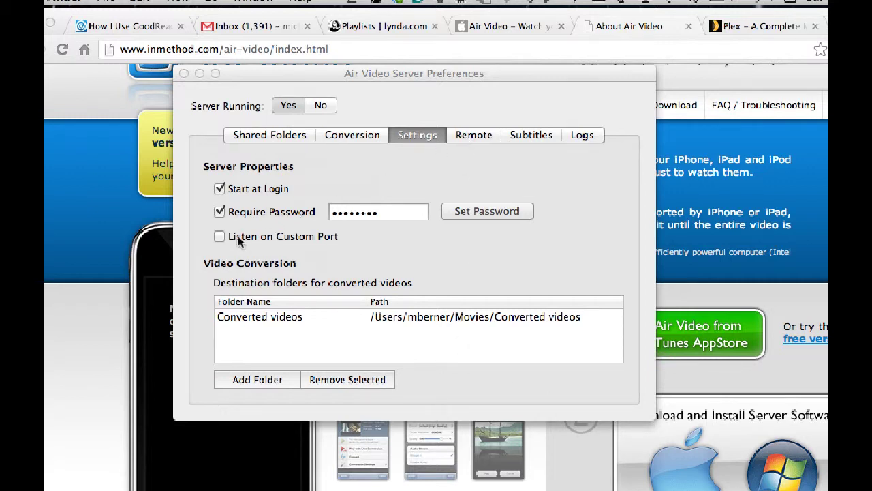
# - Run the remote access connection test until it passes, then view the subtitle settings
pyautogui.click(466, 135)
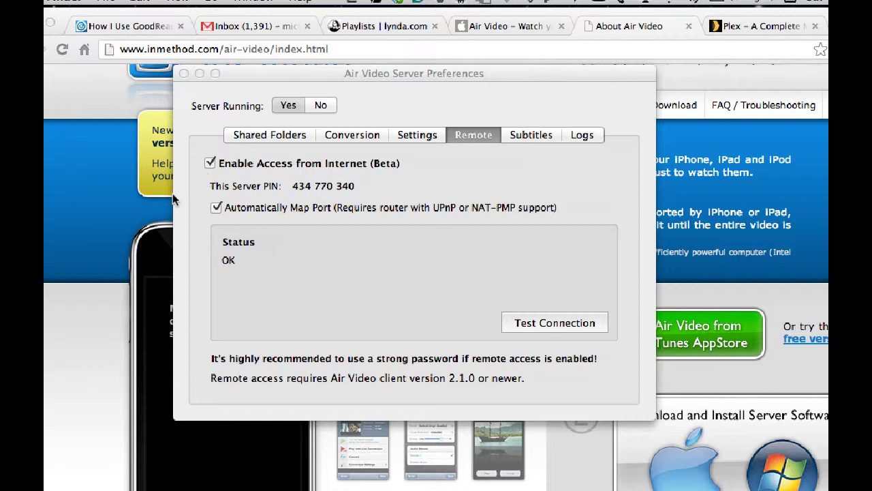
pyautogui.click(216, 208)
pyautogui.click(545, 323)
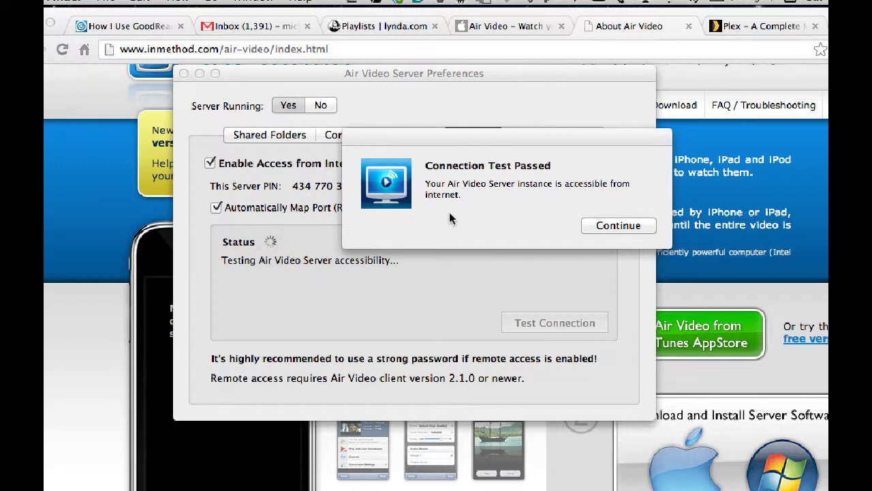
pyautogui.click(604, 226)
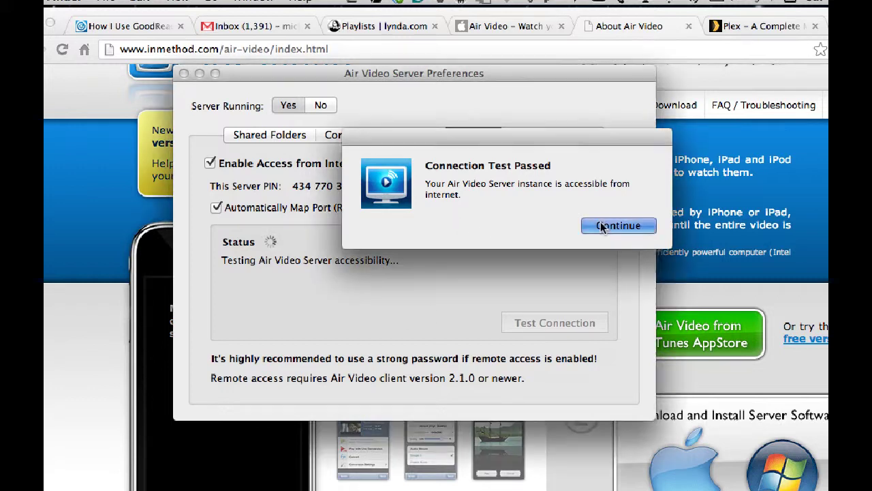
pyautogui.click(520, 137)
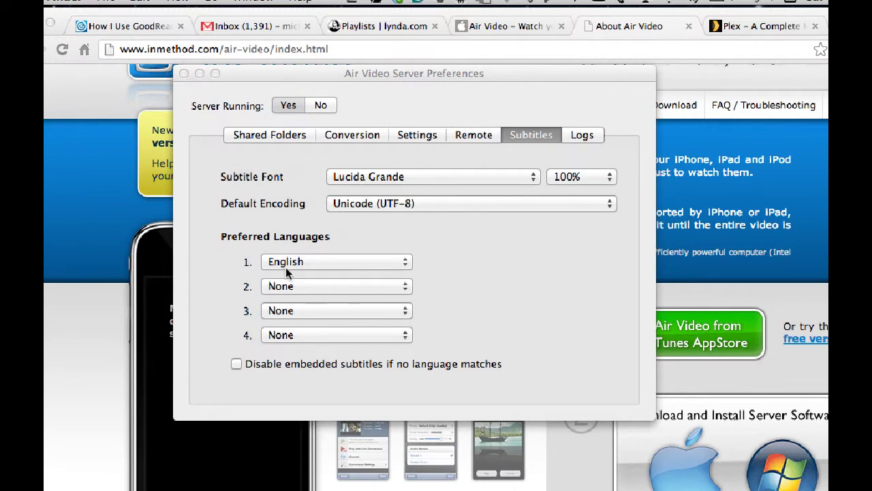
# - Review the Logs and Conversion pages, then bring the mirrored iPad's Air Video app forward
pyautogui.click(580, 139)
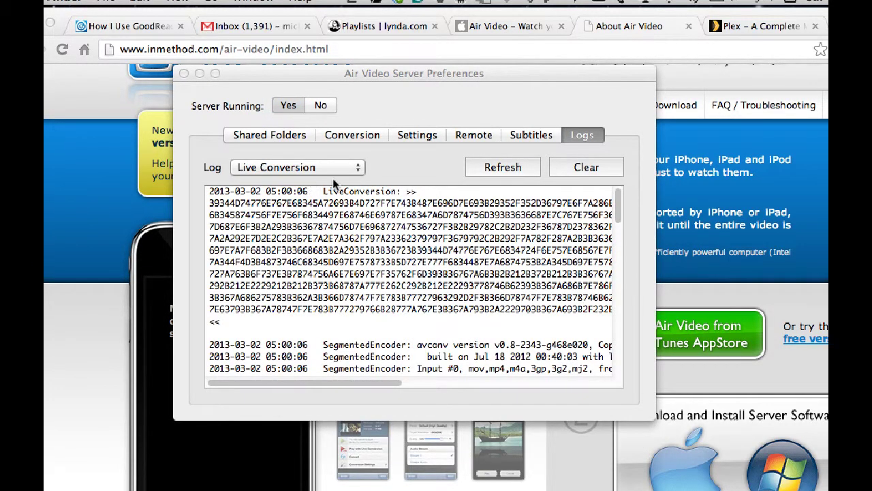
pyautogui.click(341, 136)
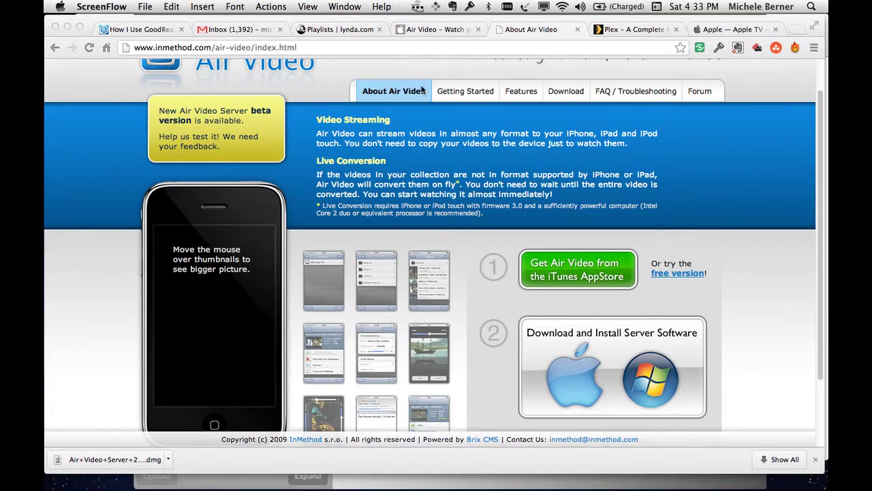
pyautogui.click(704, 480)
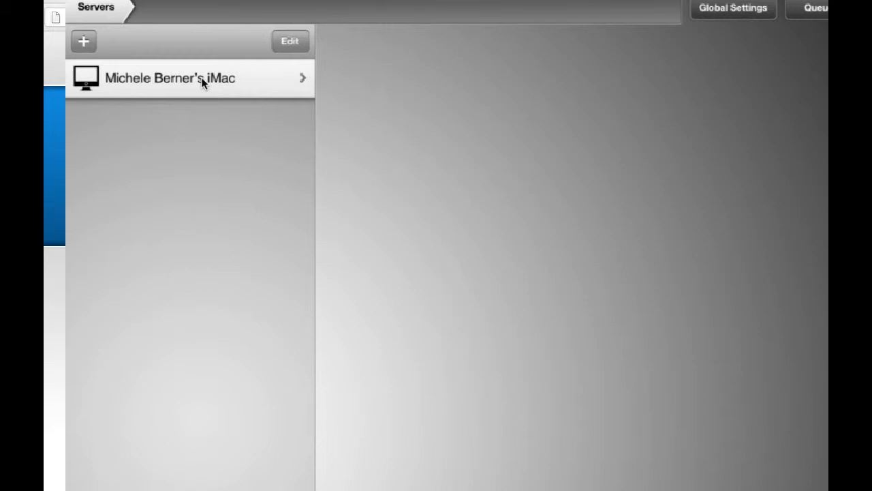
# - Open the iMac server's shared folder list in Air Video on the iPad
pyautogui.click(202, 77)
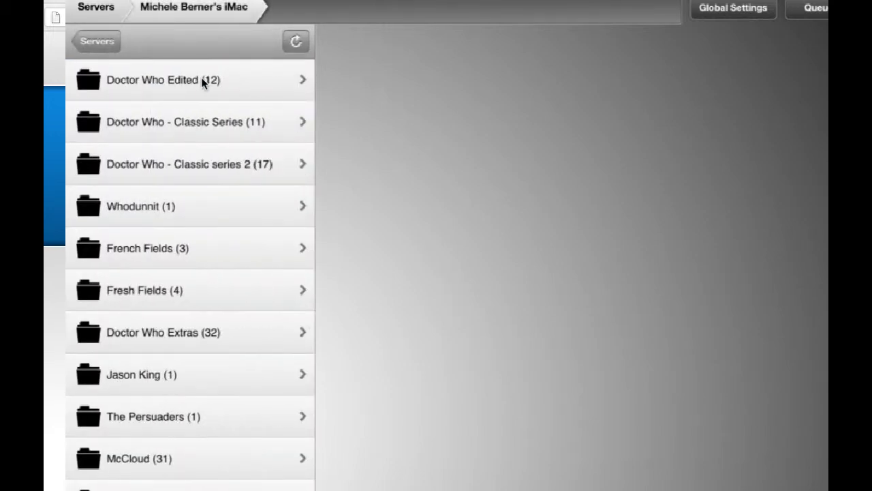
pyautogui.scroll(-3, 201, 77)
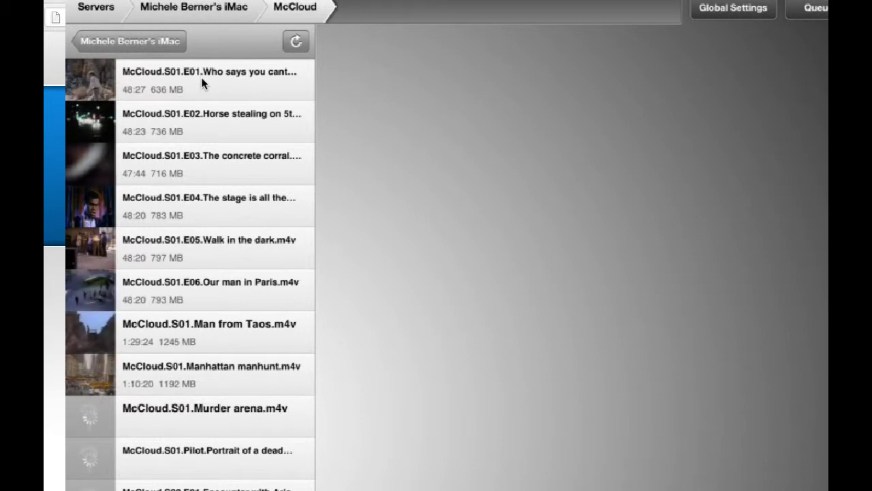
pyautogui.press('Escape')
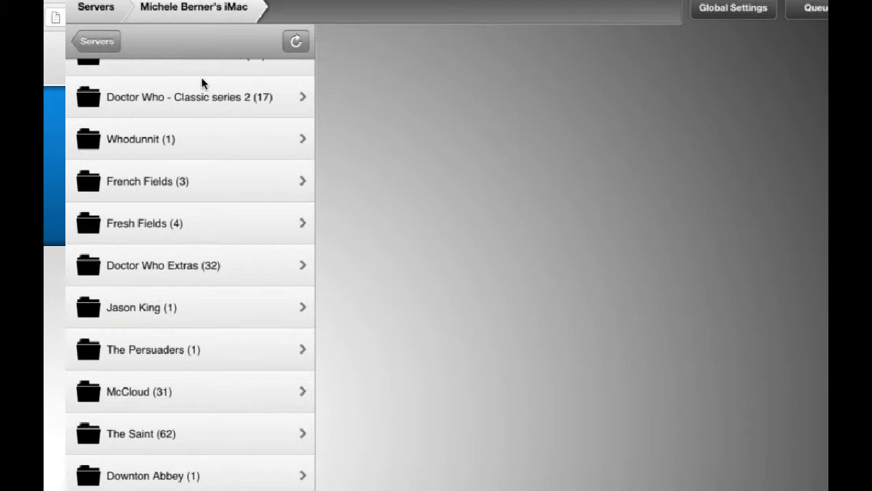
# - Browse the McCloud folder's episode list, then return to the iMac folders
pyautogui.press('Return')
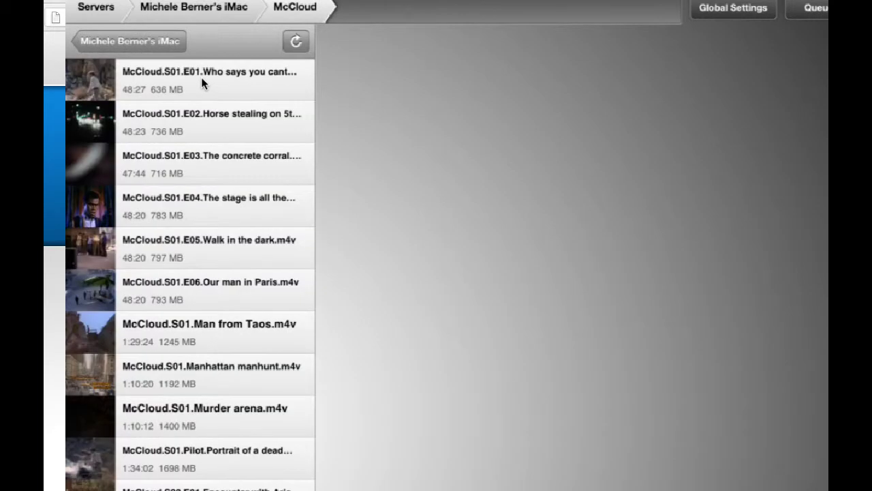
pyautogui.scroll(-10, 201, 77)
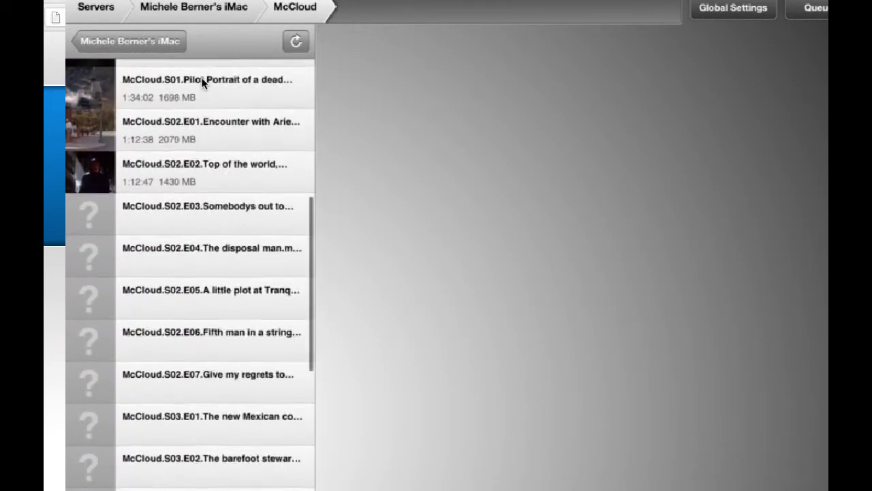
pyautogui.scroll(-1, 201, 77)
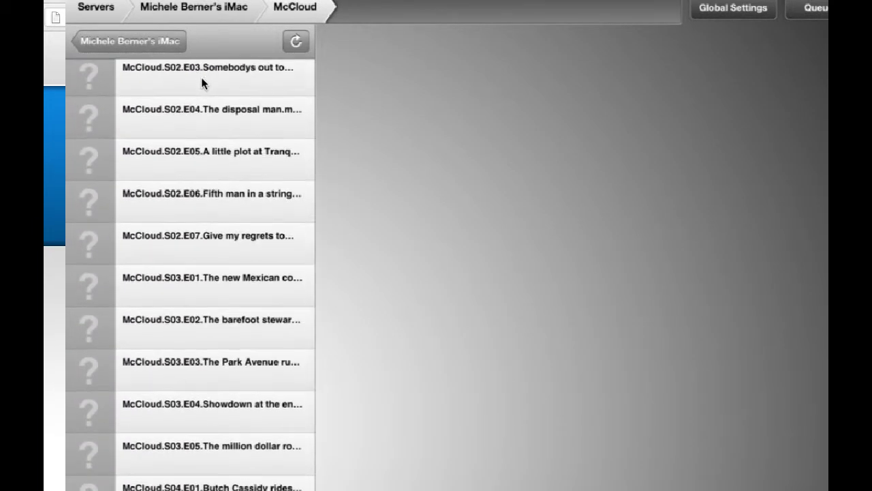
pyautogui.scroll(-3, 201, 77)
pyautogui.scroll(-5, 201, 77)
pyautogui.scroll(2, 201, 77)
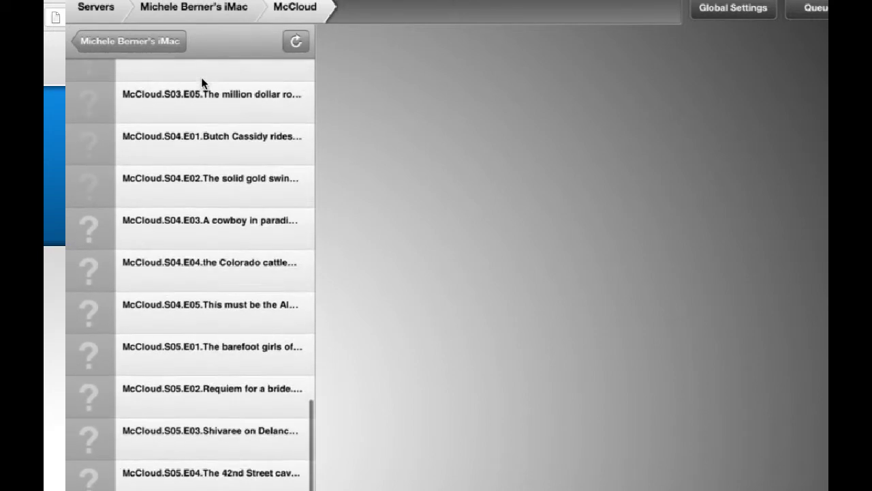
pyautogui.scroll(3, 201, 77)
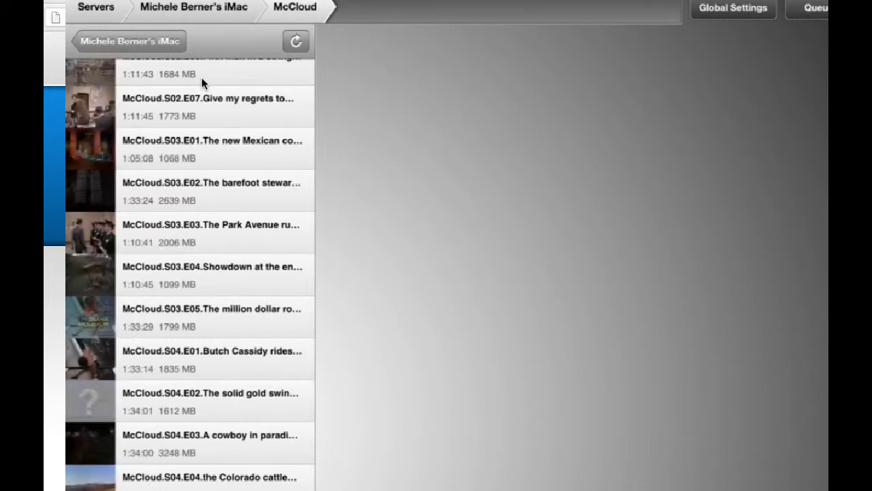
pyautogui.scroll(-4, 201, 80)
pyautogui.scroll(5, 201, 82)
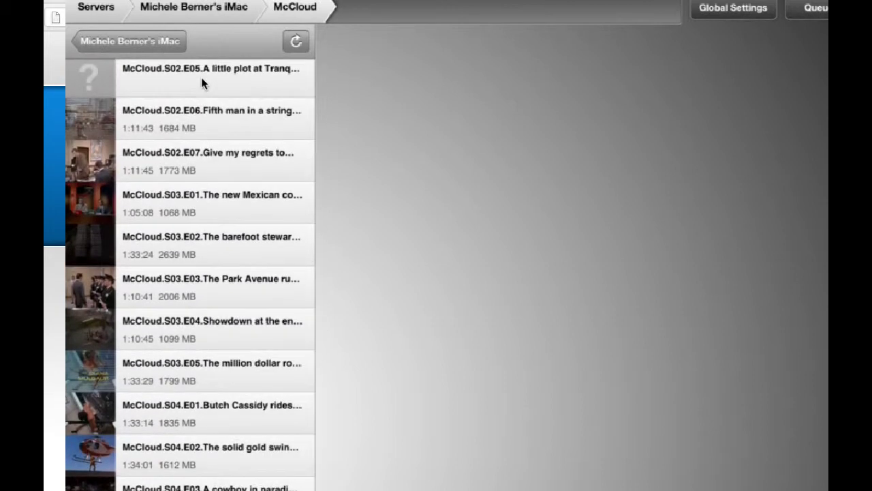
pyautogui.press('Escape')
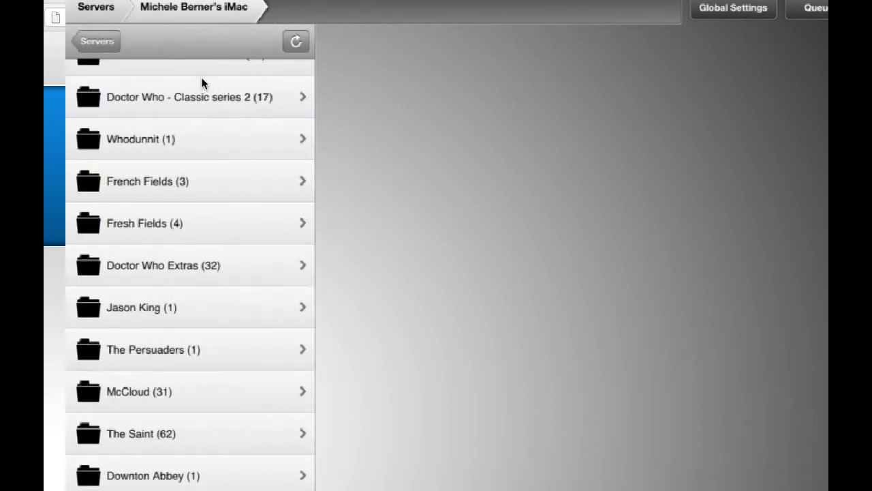
# - Open Fresh Fields Season 1 and show details of episode S01.E01 'Dish of the day'
pyautogui.press('Return')
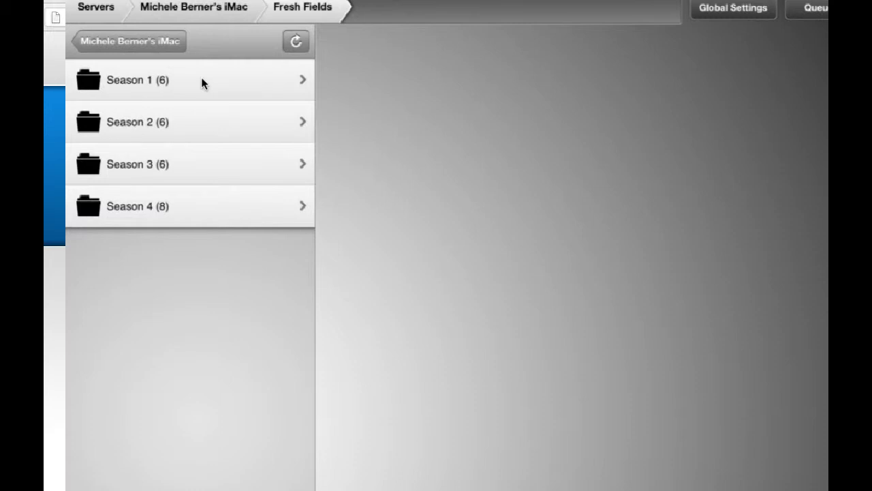
pyautogui.click(201, 78)
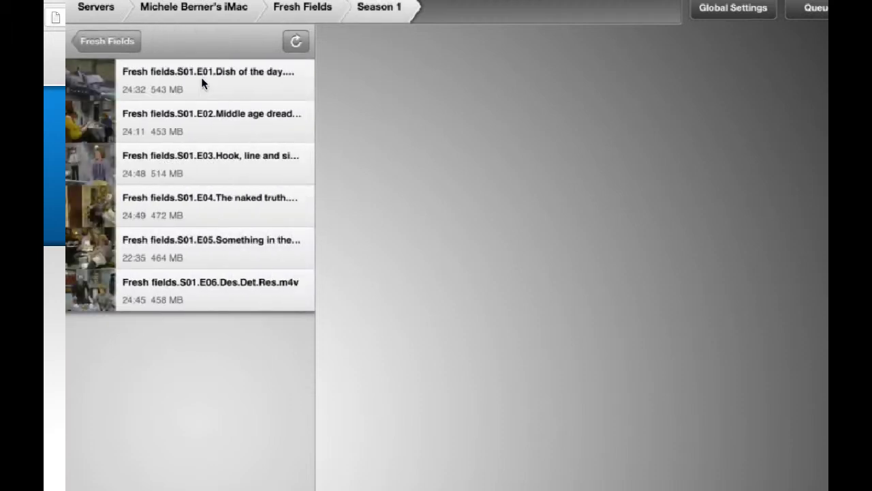
pyautogui.click(201, 77)
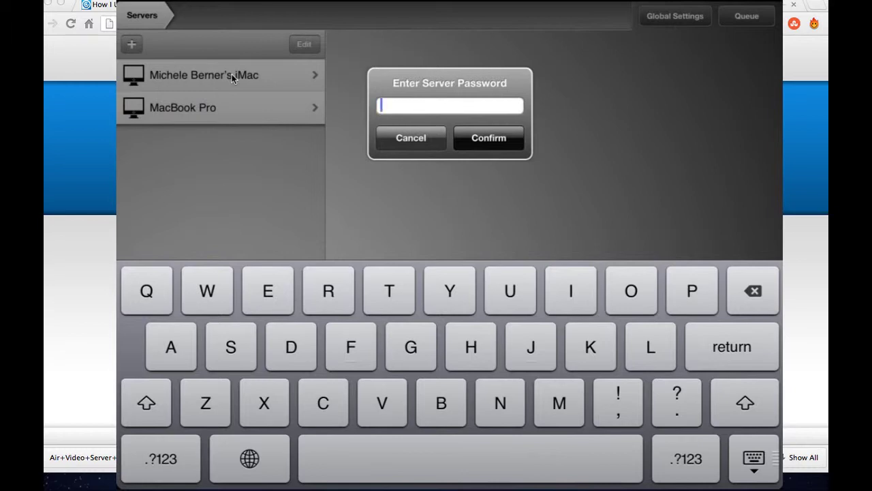
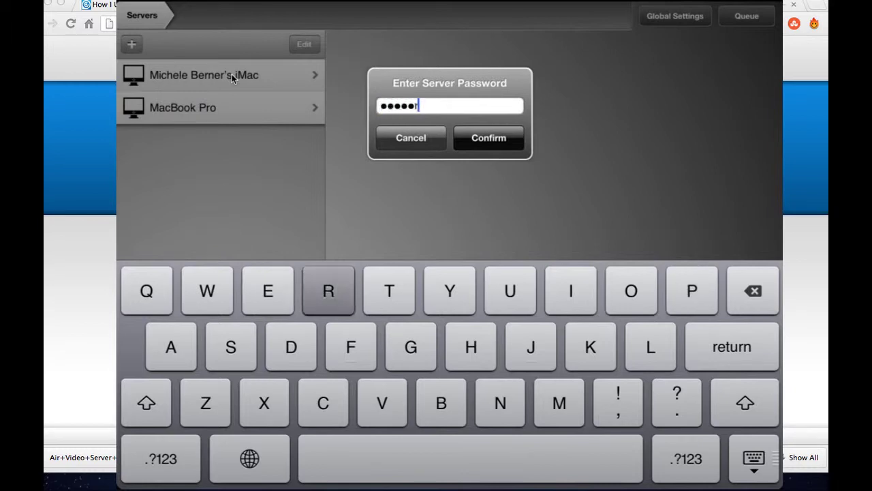
# - Unlock the MacBook Pro server with its password to list its shared folders
pyautogui.click(489, 138)
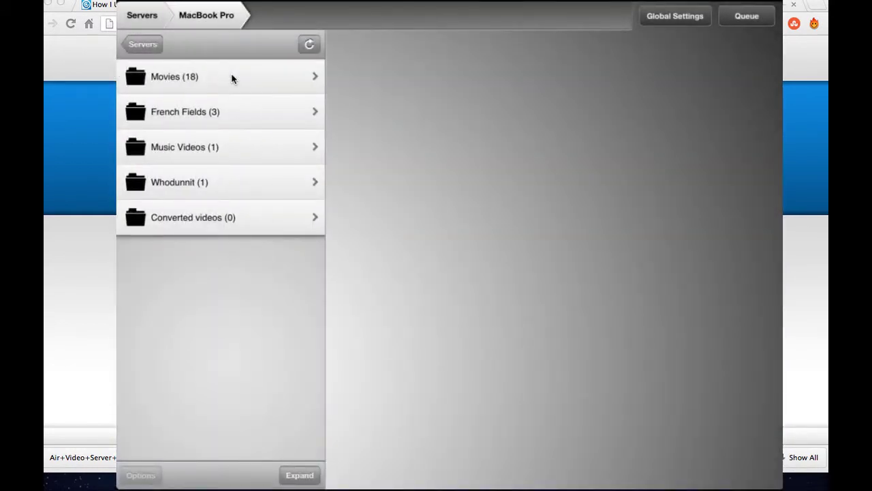
# - Open Whodunnit > Season 2 and view the details of episode S02.E01 The last act
pyautogui.click(179, 182)
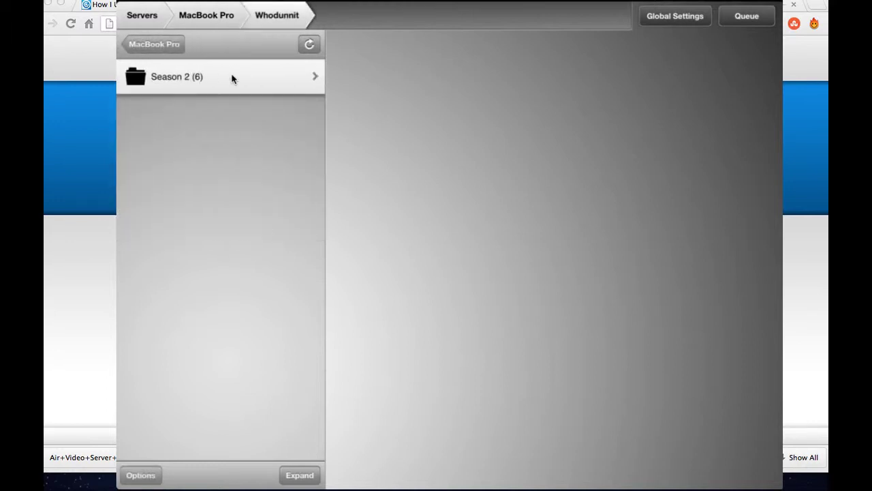
pyautogui.click(232, 78)
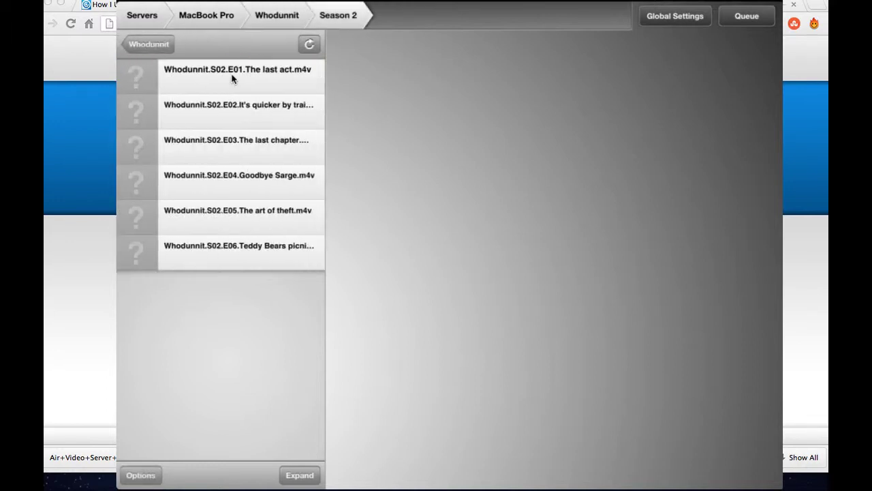
pyautogui.click(231, 78)
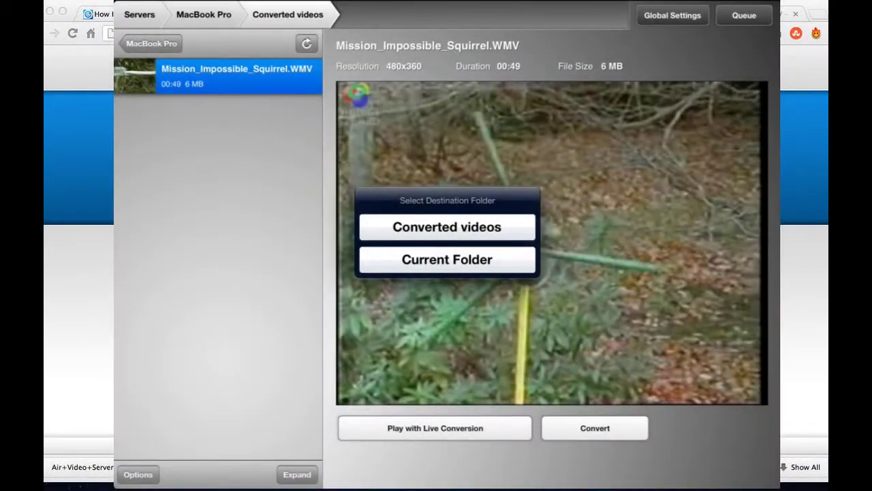
# - Convert the squirrel video into Converted videos and open the converted copy
pyautogui.click(447, 227)
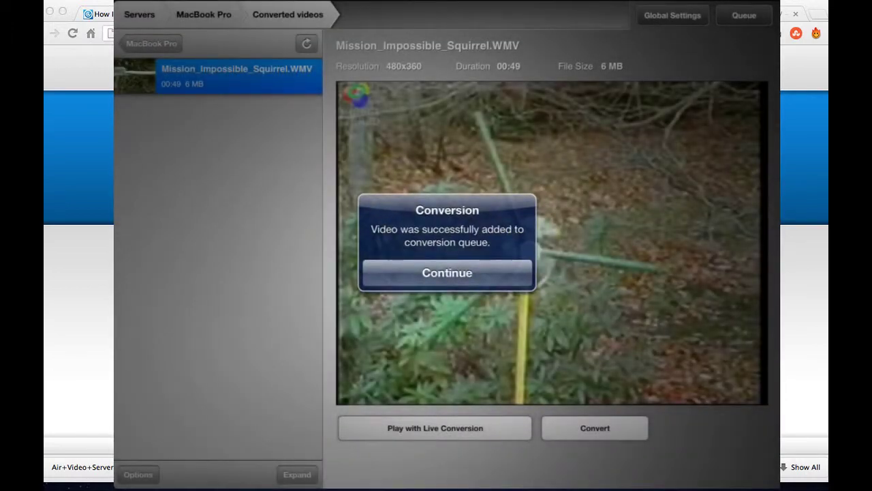
pyautogui.click(447, 272)
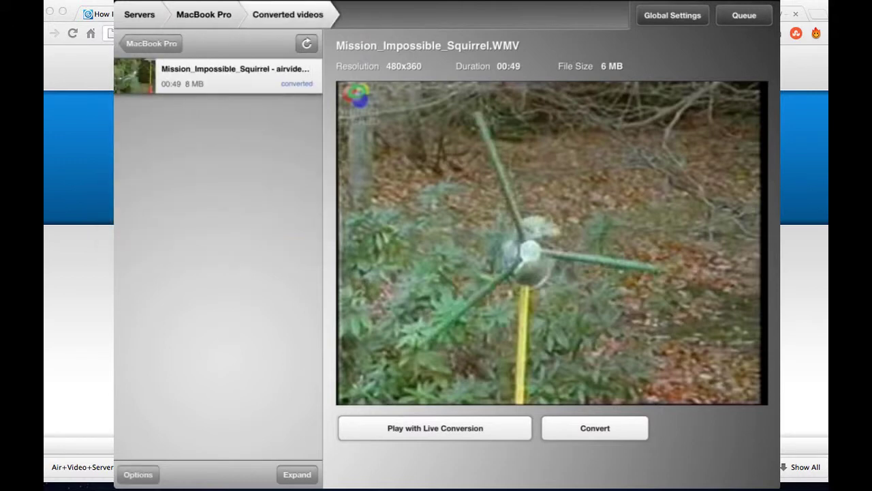
pyautogui.click(235, 75)
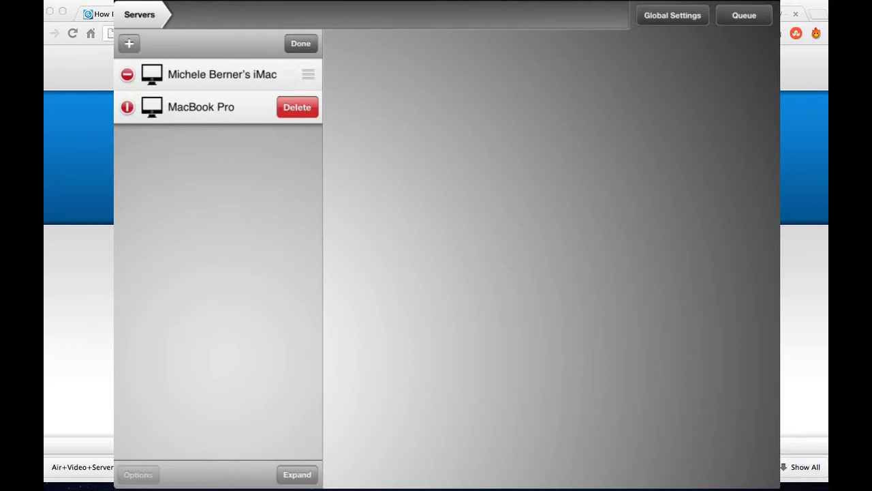
# - Choose to add a new server by PIN, reaching the empty Enter Server PIN screen
pyautogui.click(129, 43)
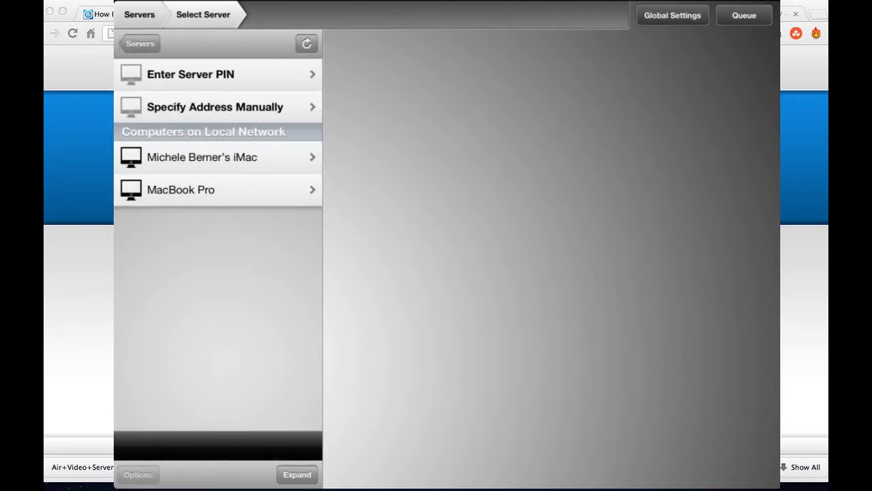
pyautogui.click(191, 74)
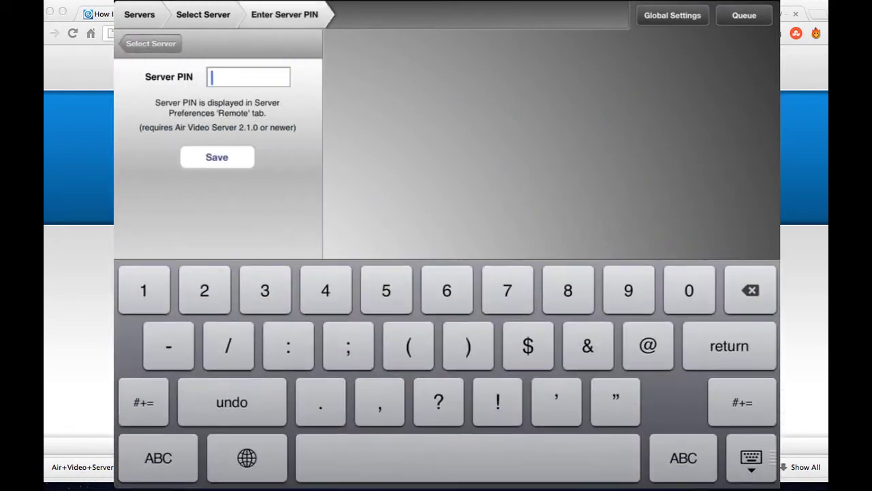
pyautogui.click(150, 43)
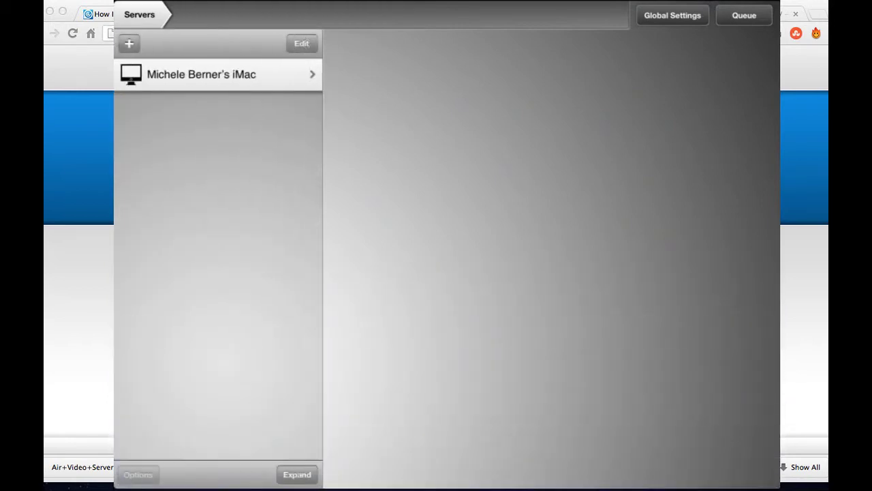
pyautogui.click(128, 43)
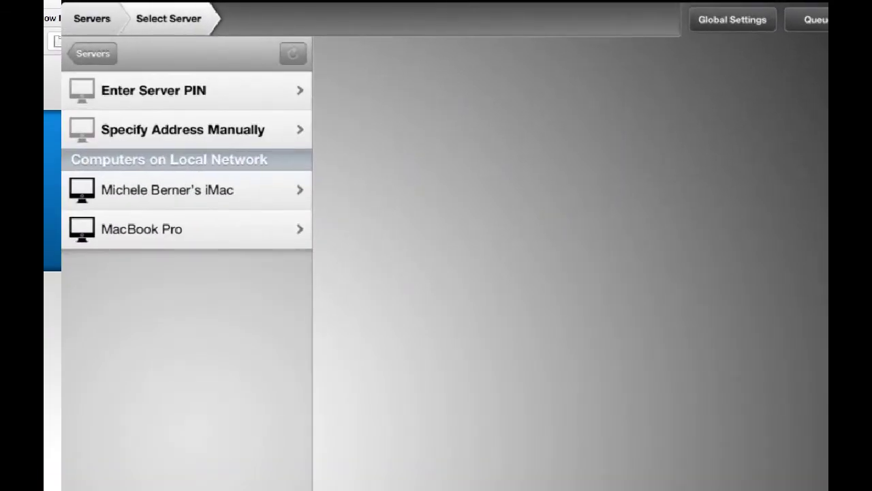
pyautogui.click(154, 90)
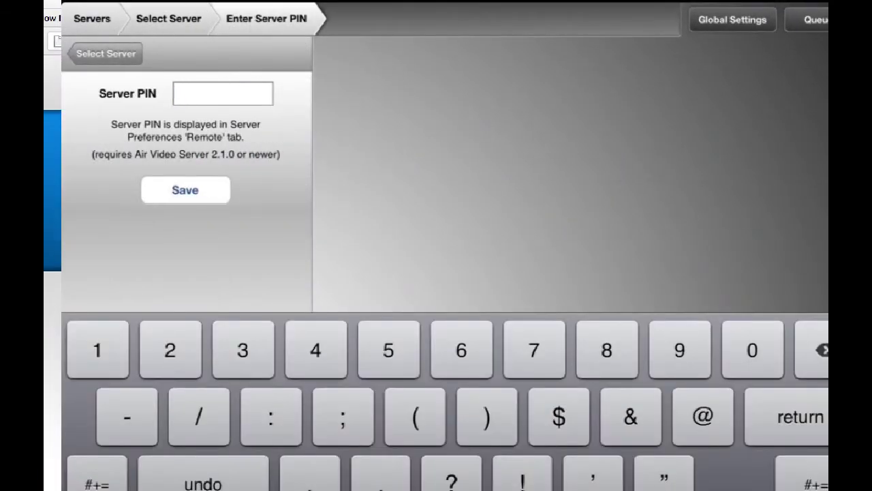
pyautogui.click(300, 2)
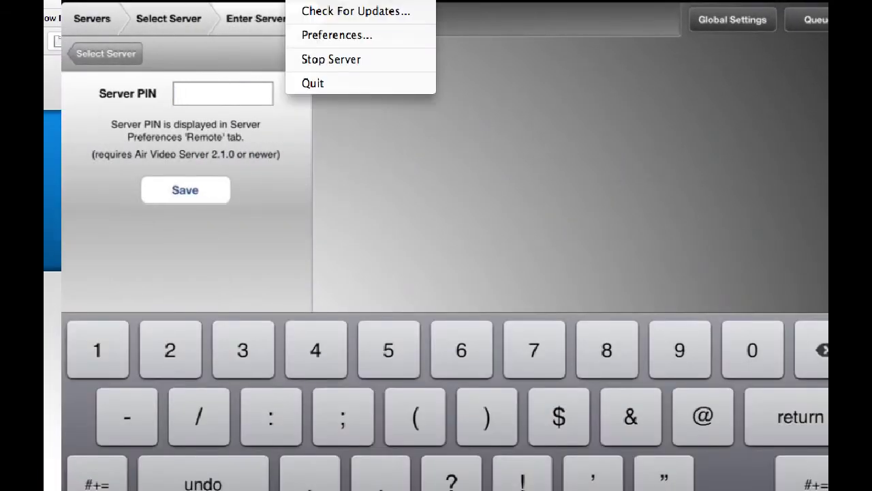
# - Show the Mac server's PIN on the Remote tab of Air Video Server preferences
pyautogui.click(307, 34)
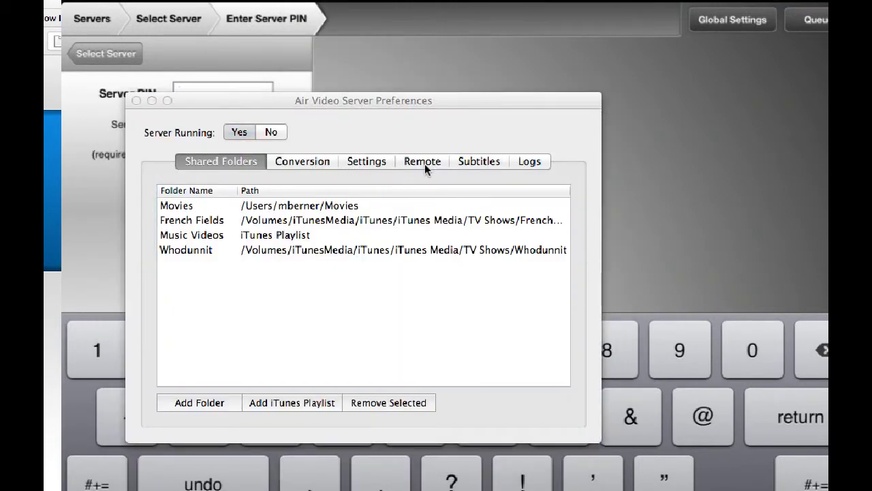
pyautogui.click(414, 161)
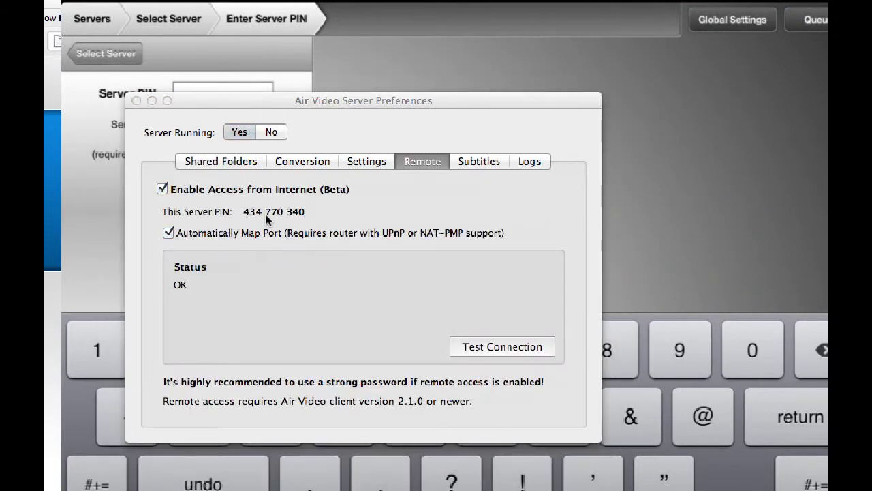
pyautogui.moveTo(395, 102); pyautogui.dragTo(637, 90)
pyautogui.click(231, 137)
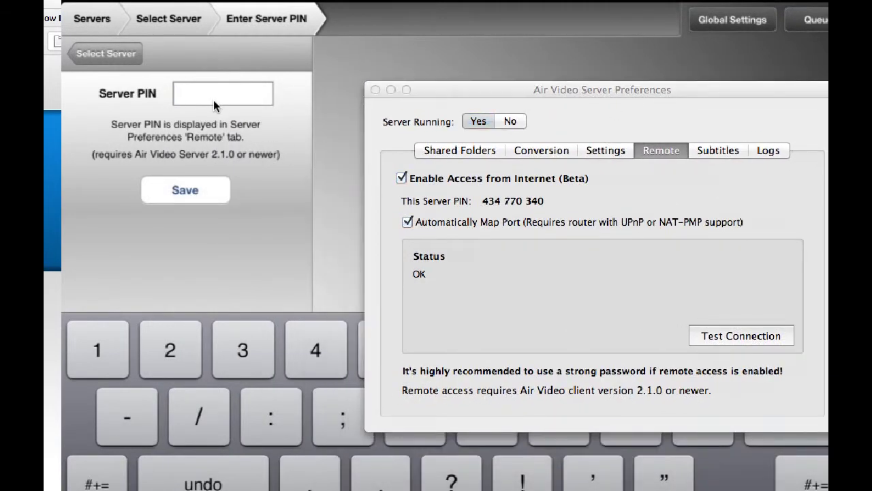
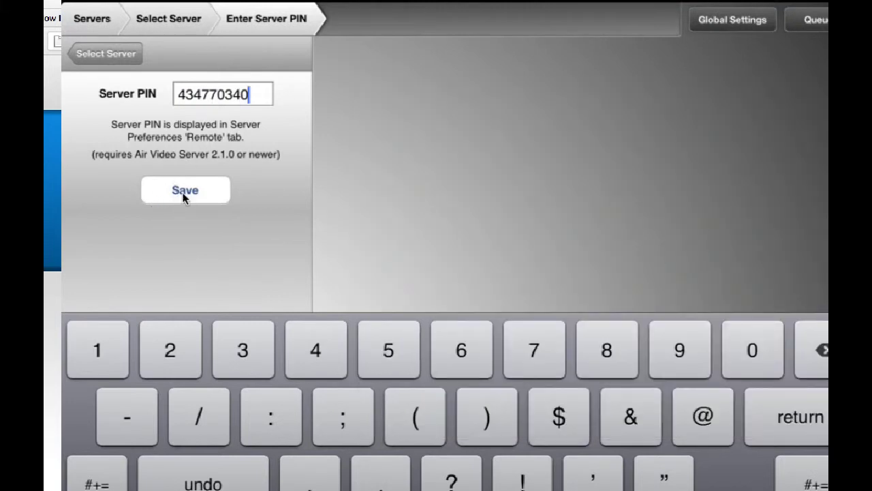
pyautogui.click(184, 195)
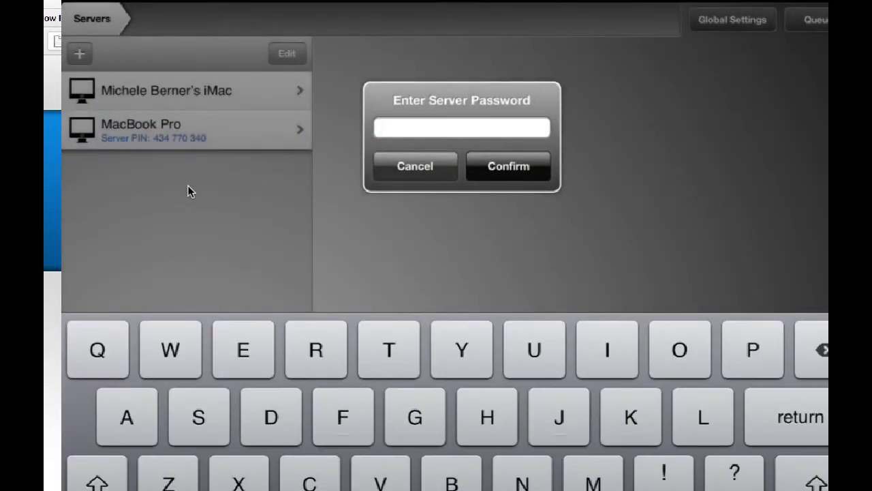
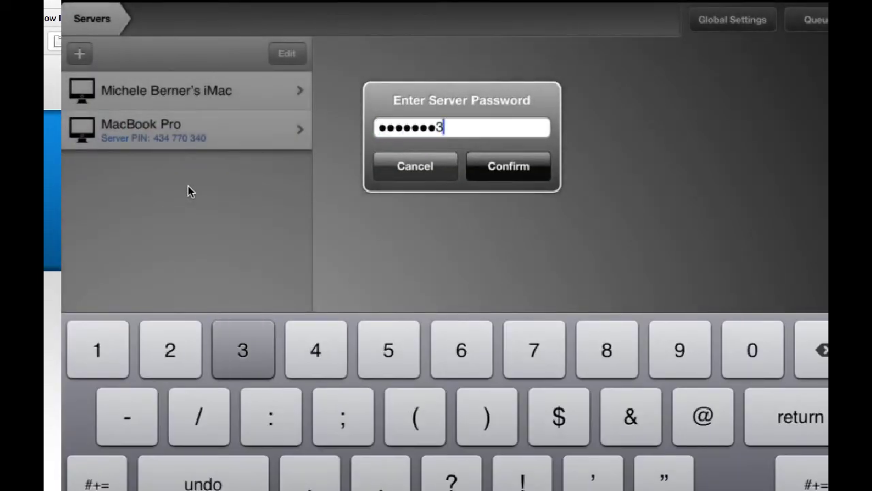
# - Enter the server password to browse MacBook Pro's folders, including Converted videos (2)
pyautogui.press('Return')
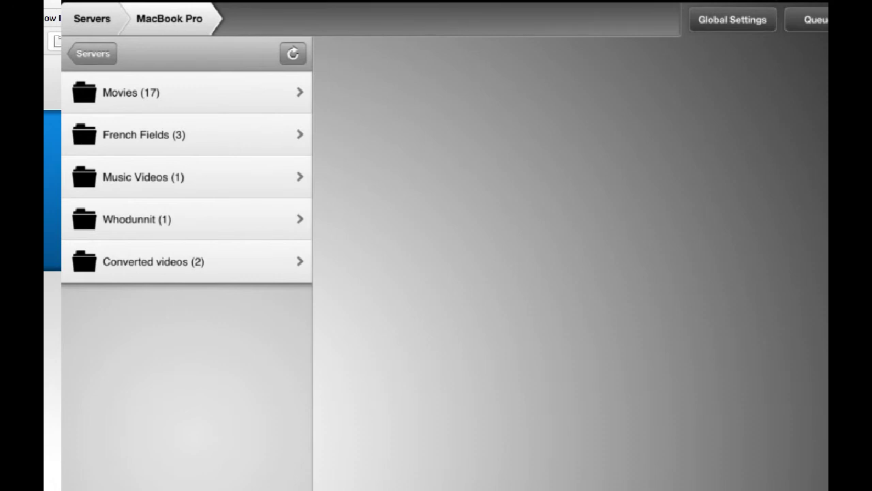
# - Run Test Connection in the server's Remote preferences and confirm the internet test passed
pyautogui.click(304, 2)
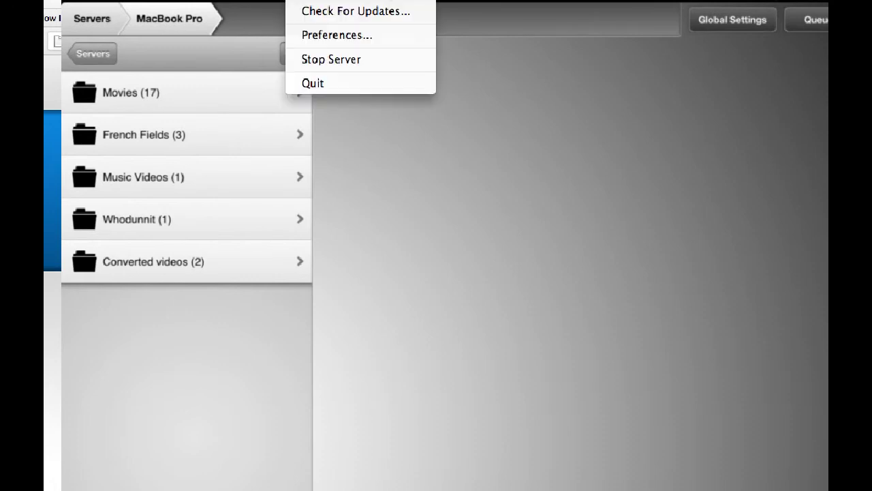
pyautogui.click(308, 35)
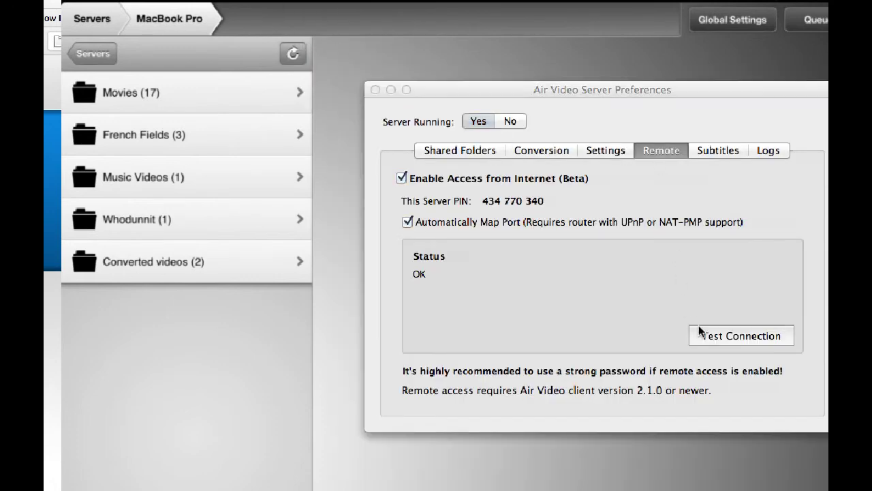
pyautogui.click(704, 335)
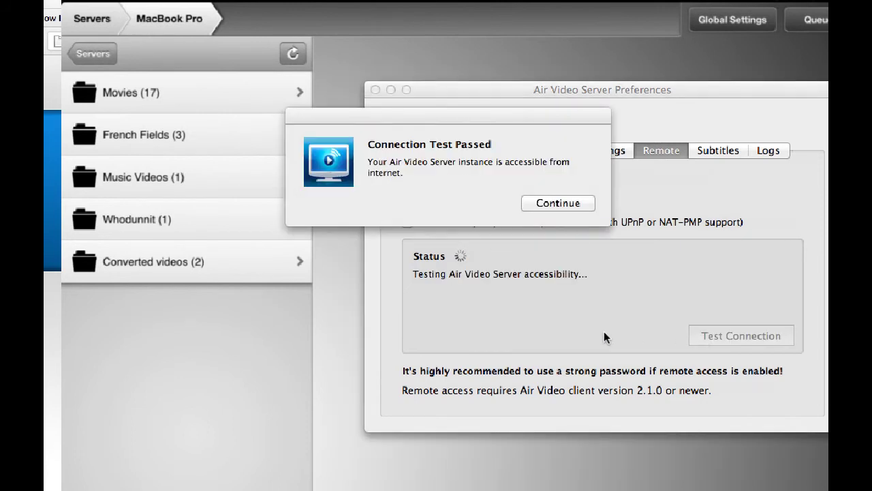
pyautogui.click(538, 202)
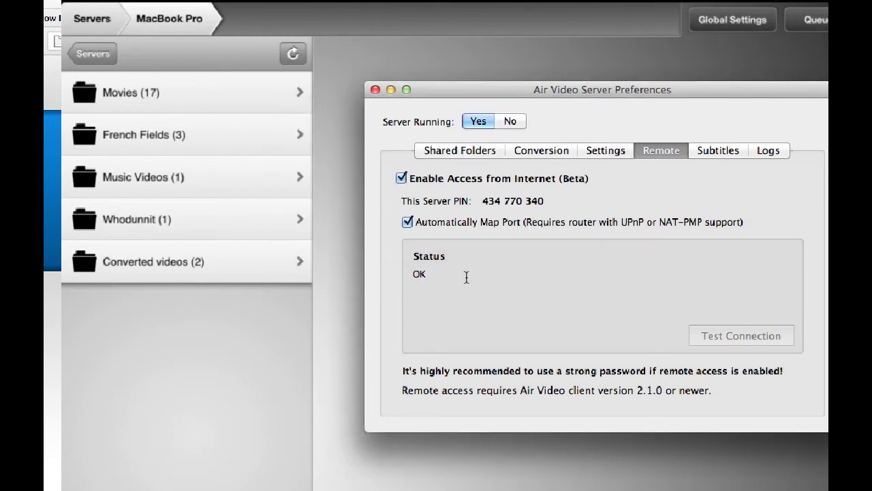